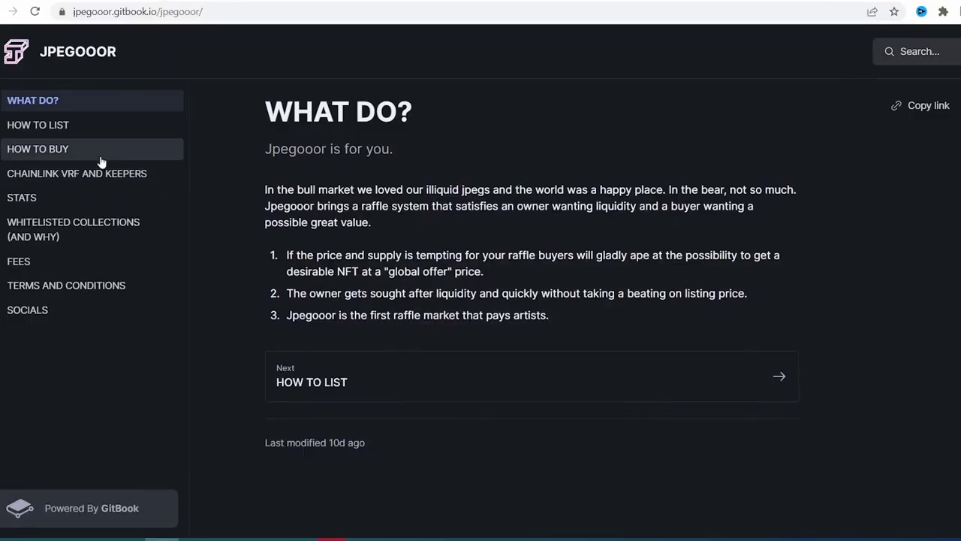
Open the documentation's fees page and read the fee breakdown, highlighting the artists' share
left_click(21, 260)
scroll(277, 164, "down", 1)
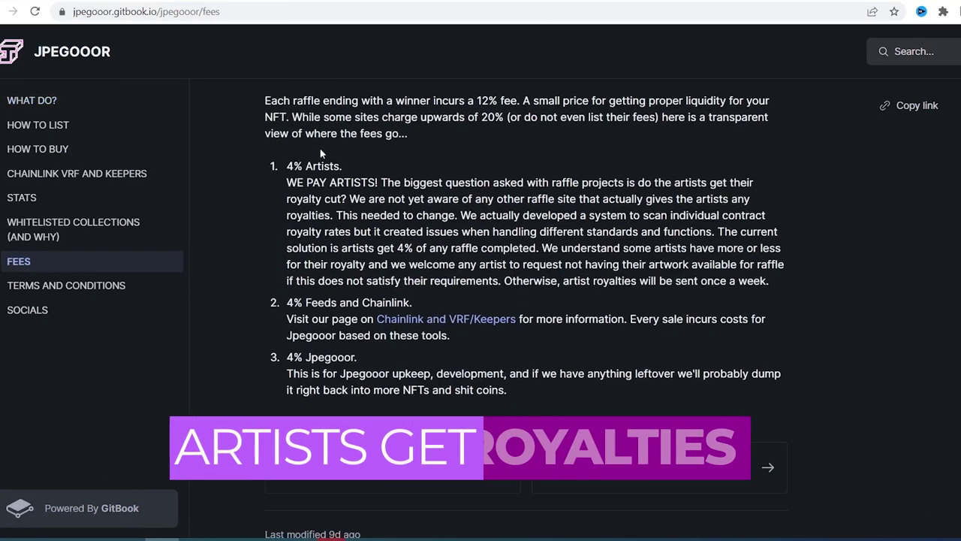
left_click_drag(293, 166, 377, 182)
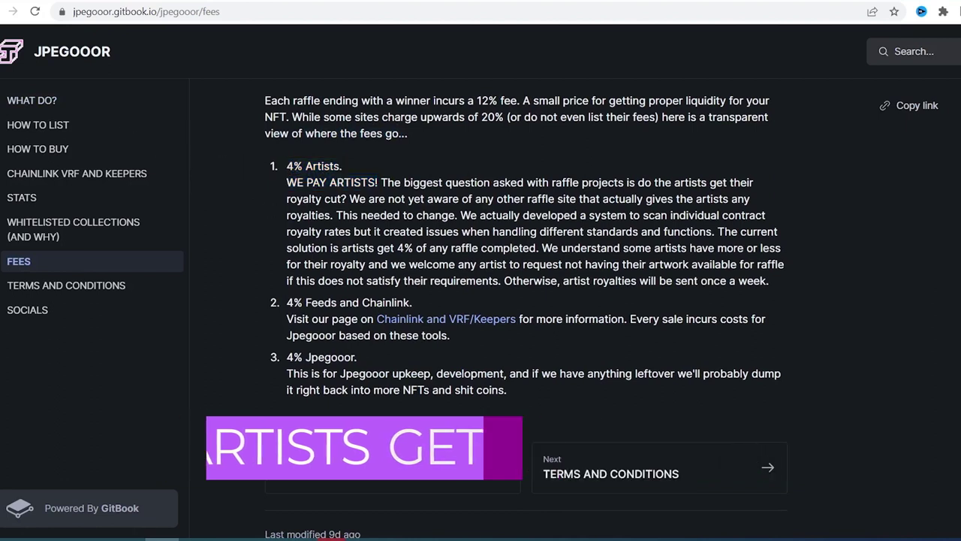
scroll(526, 308, "down", 1)
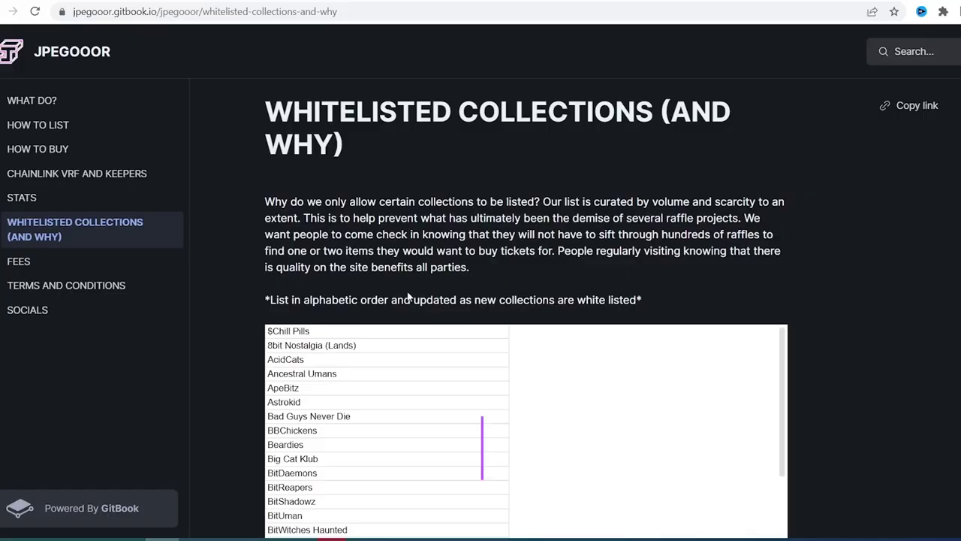
Read why collections are whitelisted and look through the alphabetical list of whitelisted collections
scroll(765, 292, "down", 5)
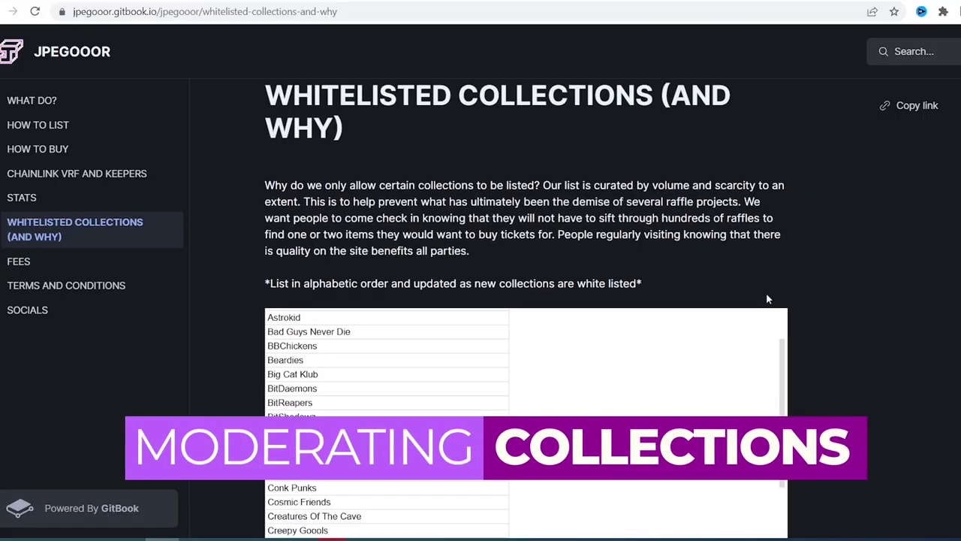
scroll(916, 292, "up", 2)
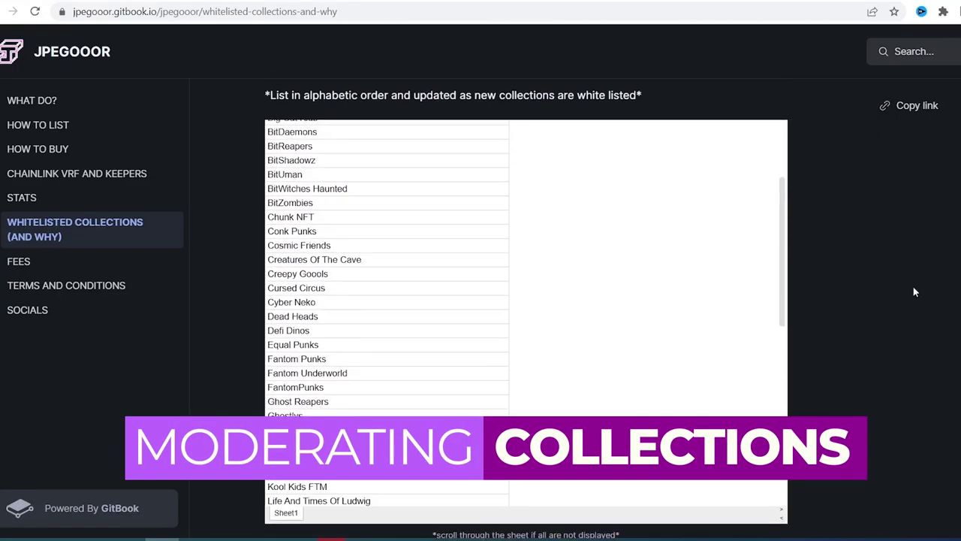
scroll(307, 303, "down", 4)
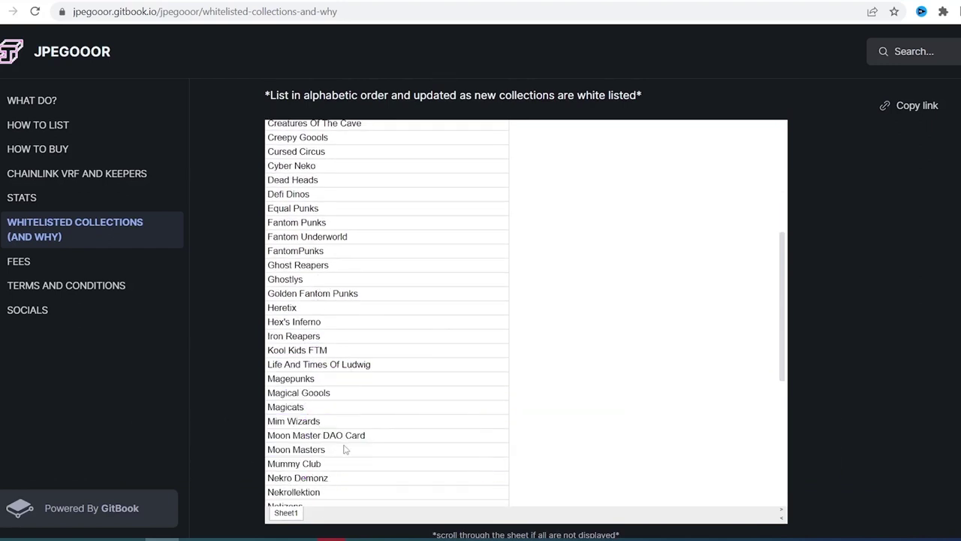
scroll(346, 449, "down", 2)
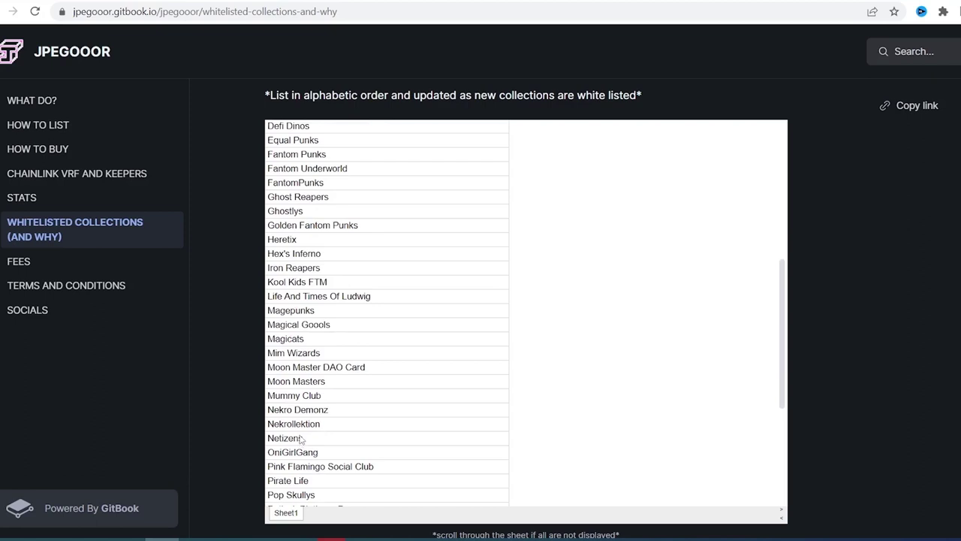
scroll(300, 439, "down", 7)
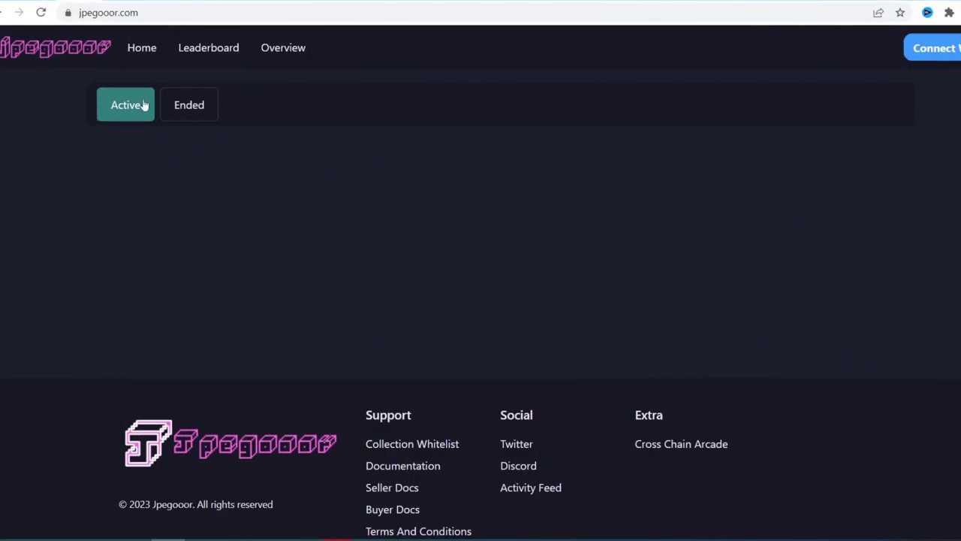
Open the seller guide from the Jpegooor site, read how to list and how to buy, and close the documentation
scroll(106, 369, "down", 1)
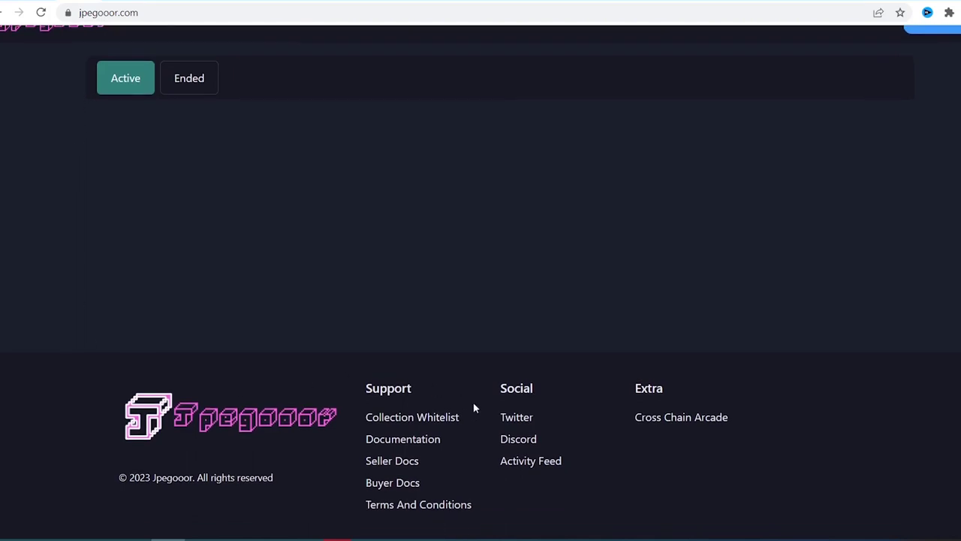
left_click(408, 466)
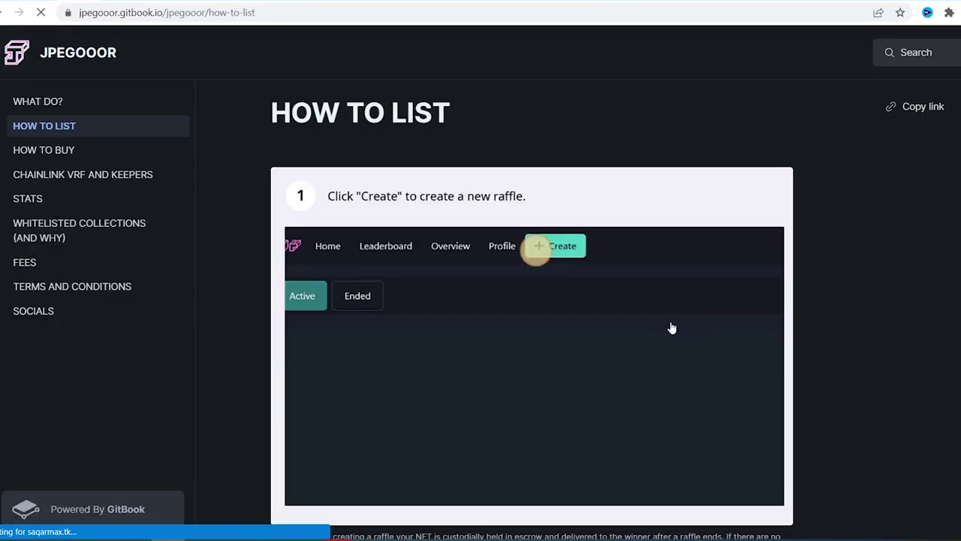
scroll(849, 276, "down", 1)
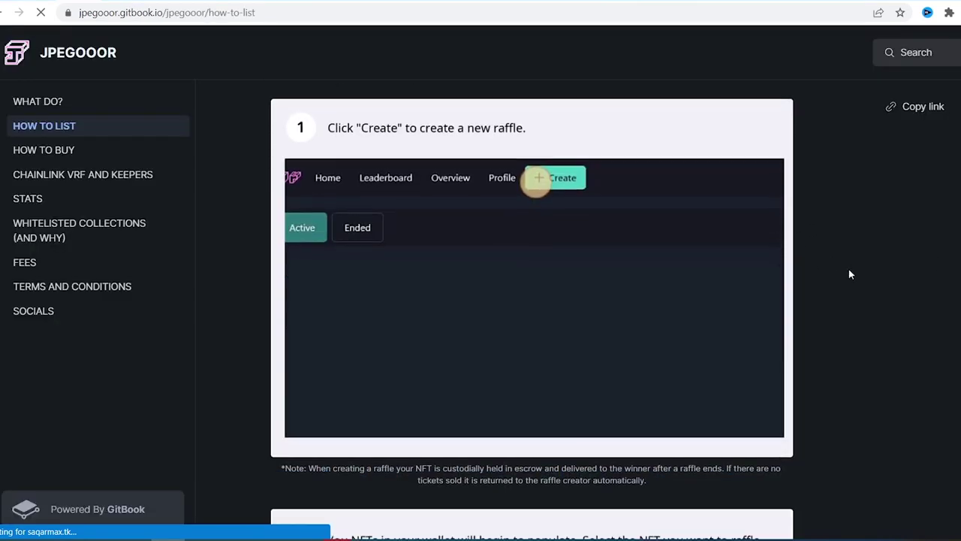
left_click(44, 150)
scroll(786, 229, "down", 4)
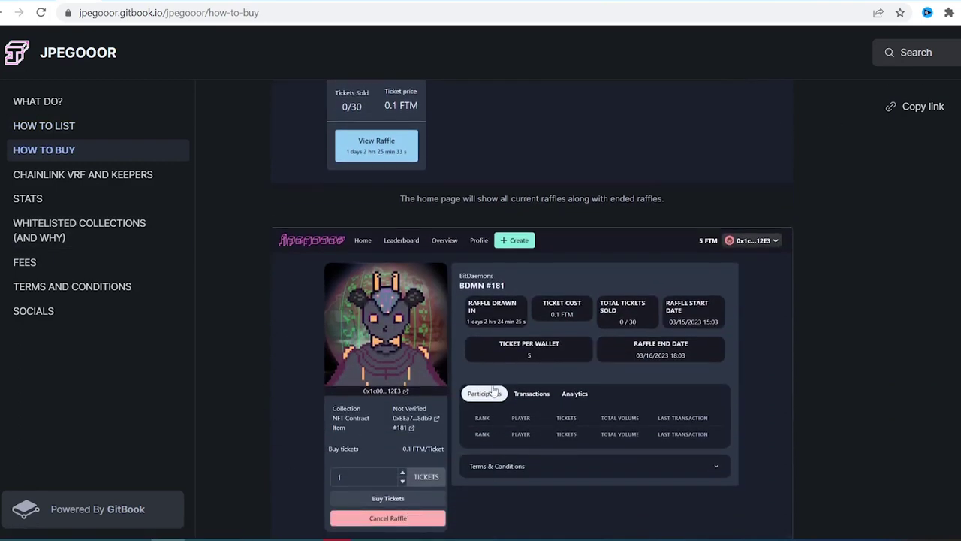
key("ctrl+w")
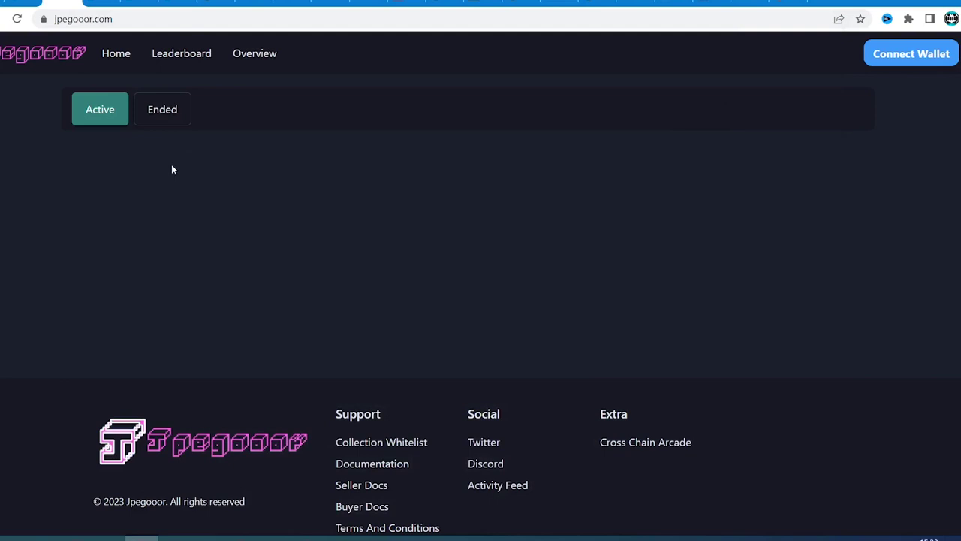
Connect the MetaMask wallet account to the Jpegooor site
left_click(946, 59)
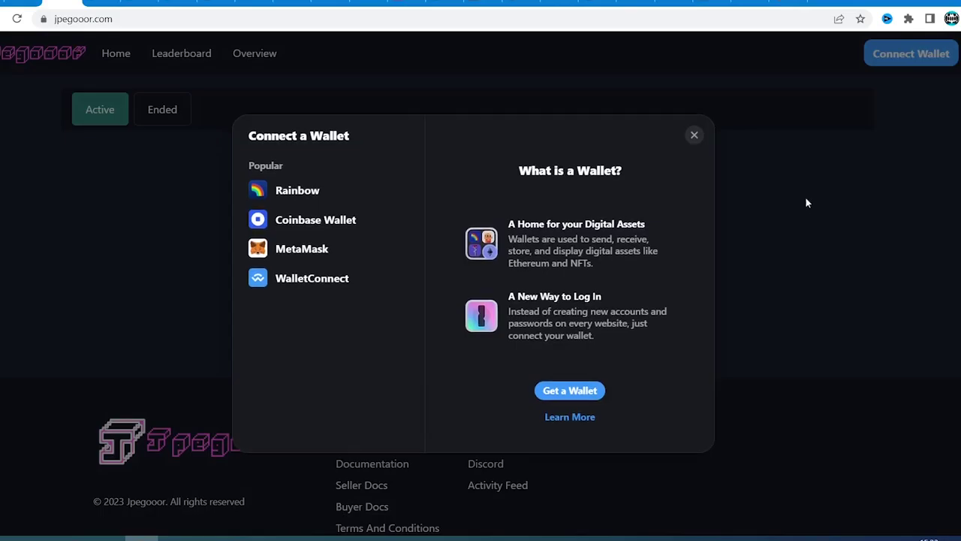
left_click(296, 258)
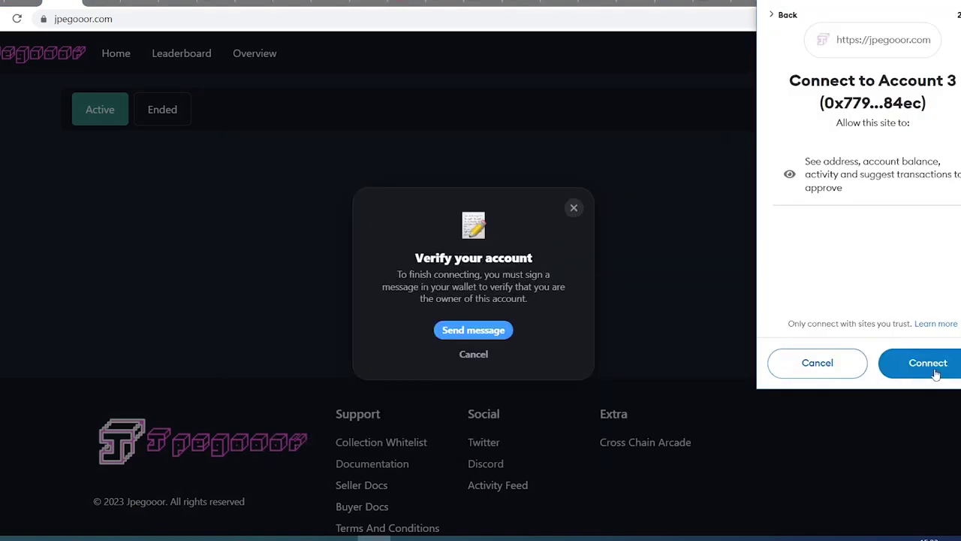
left_click(928, 363)
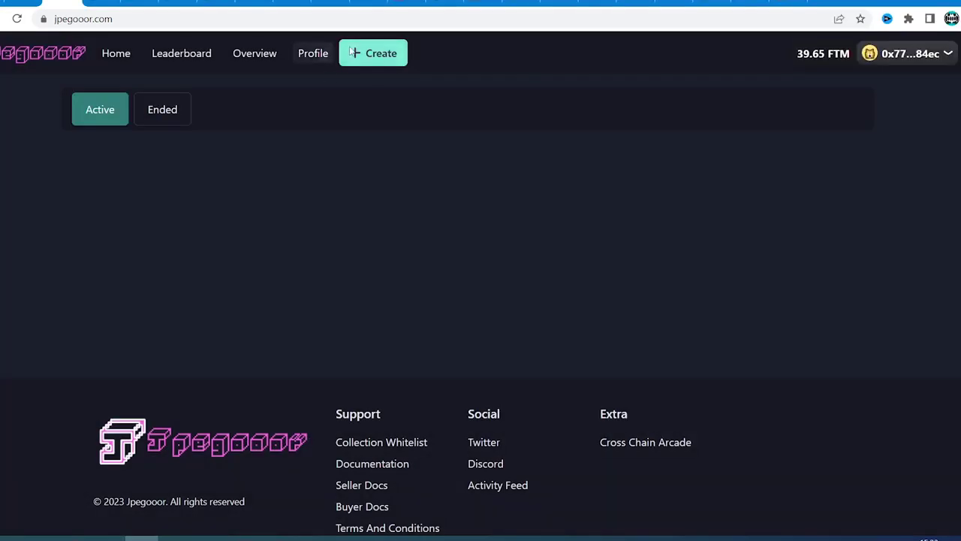
Create a new raffle for Astro Kid #3079 with 20 tickets at 10 FTM each and a maximum of 2 per wallet
left_click(379, 60)
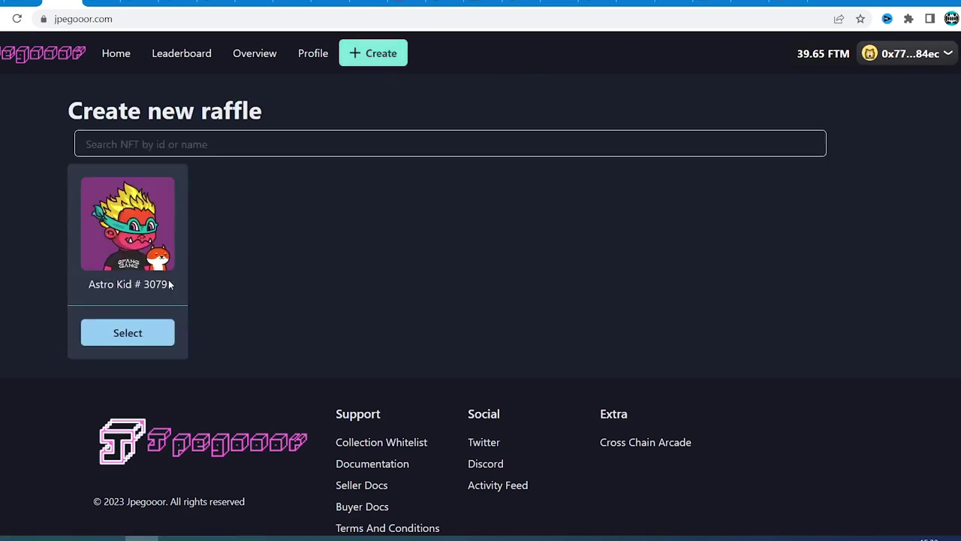
left_click(138, 337)
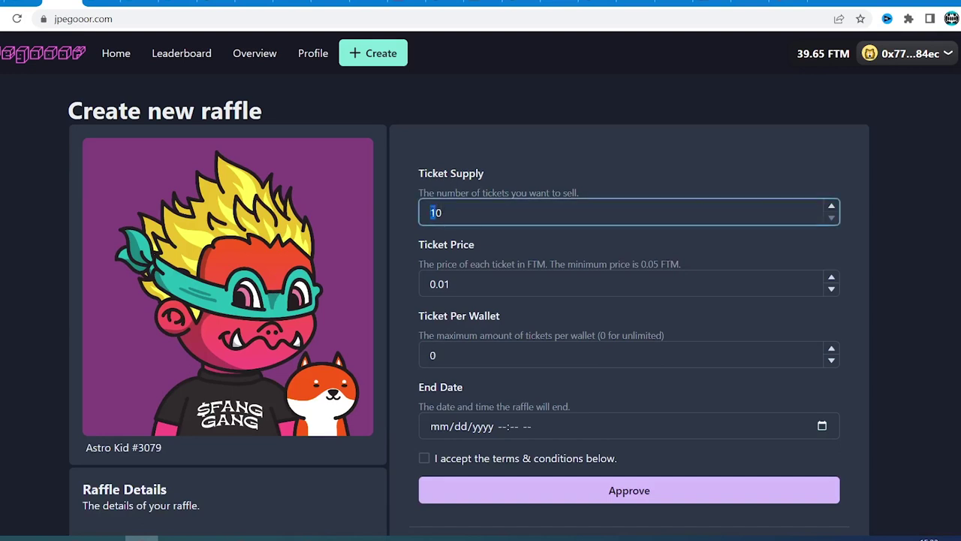
type("2")
key("Tab")
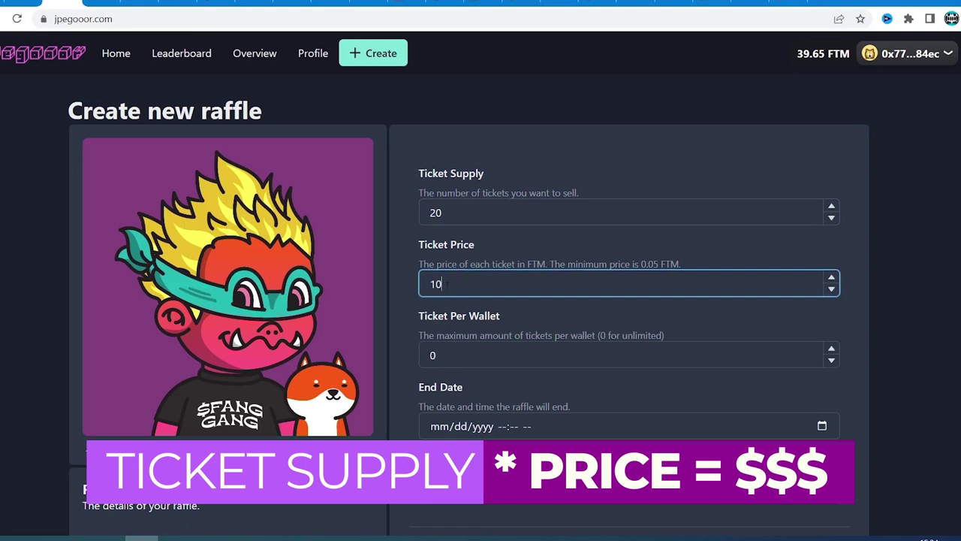
key("Tab")
type("2")
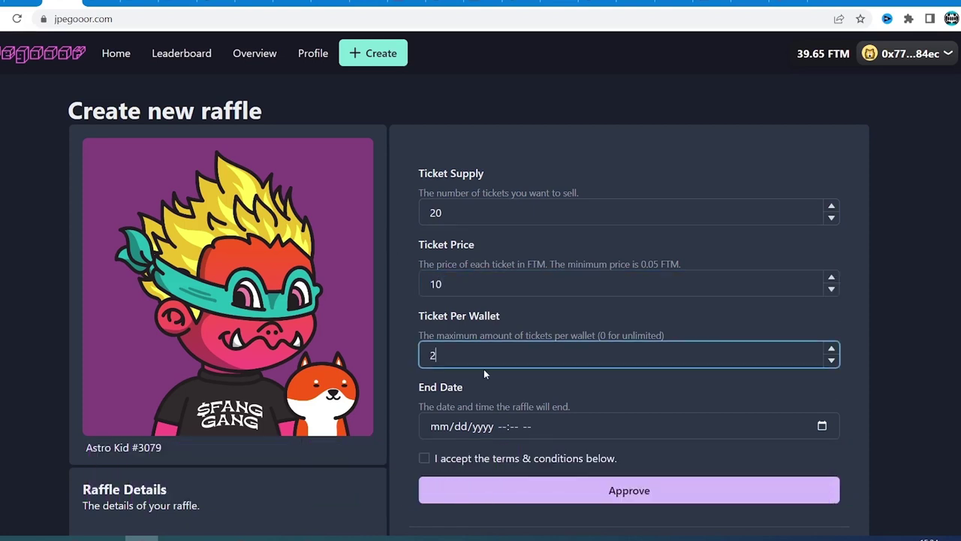
Set the raffle's end date to 03/24/2023 at 03:39 PM
scroll(759, 367, "down", 1)
left_click(822, 359)
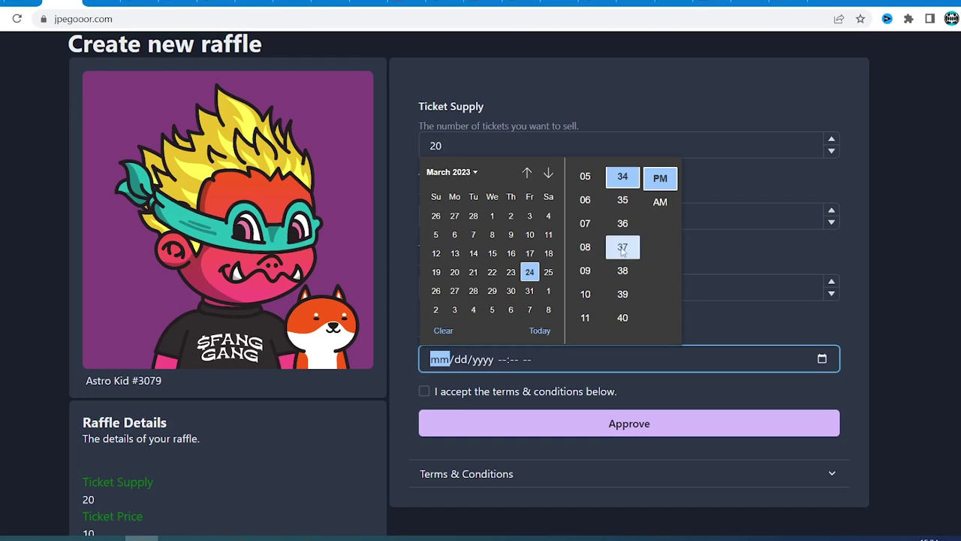
left_click(623, 294)
key("Return")
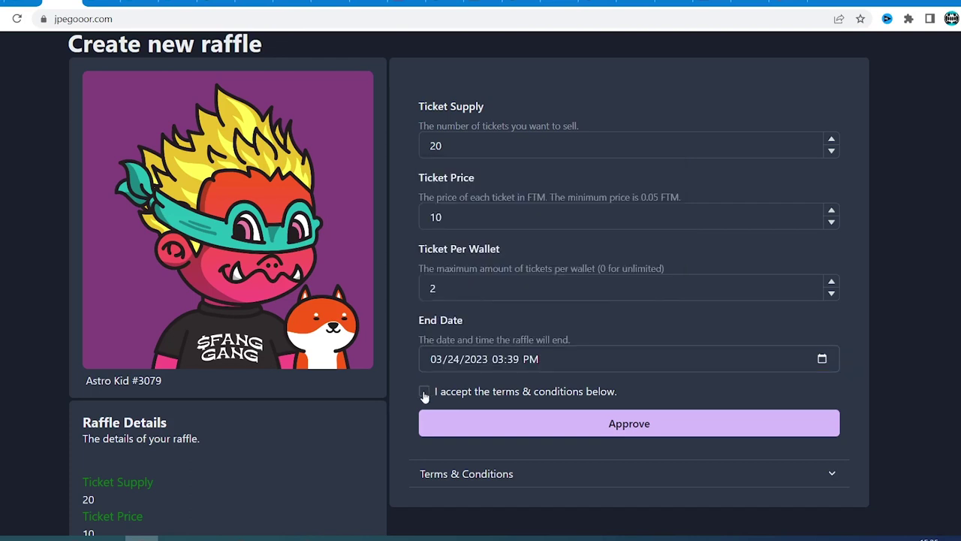
Accept the raffle's terms and conditions and expand their full text to read it
left_click(424, 394)
scroll(630, 409, "down", 1)
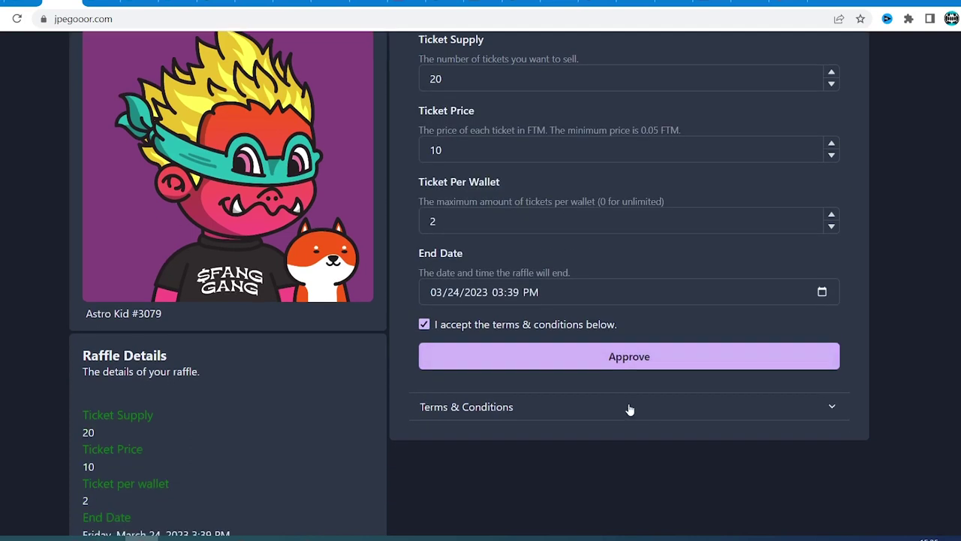
left_click(837, 413)
scroll(770, 403, "down", 3)
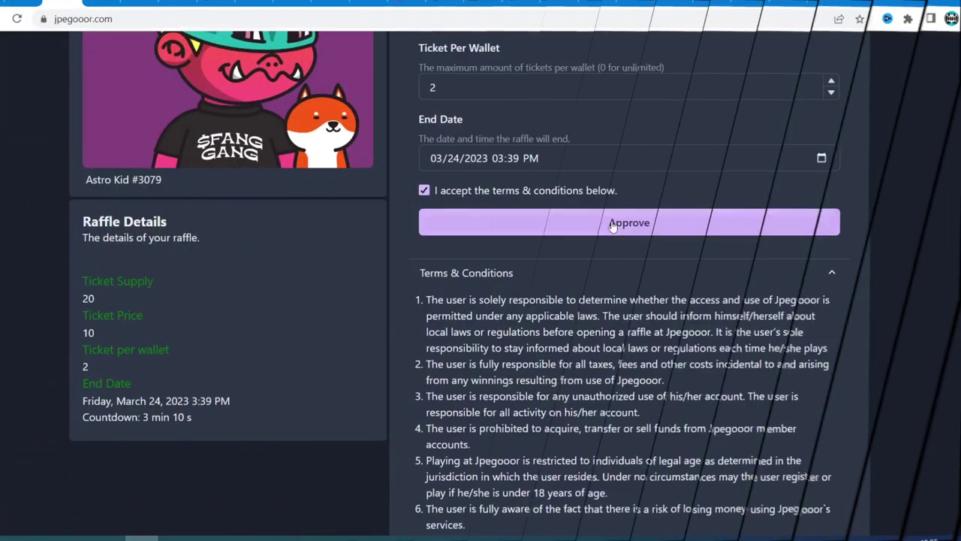
Approve the raffle site's access to the Astro Kid NFTs and authorize it in the wallet despite the risk
left_click(556, 225)
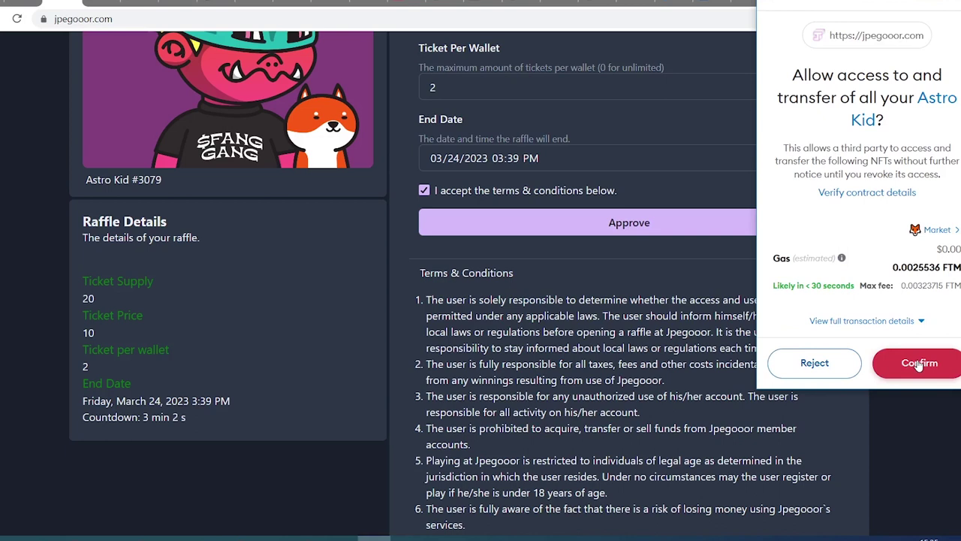
left_click(919, 365)
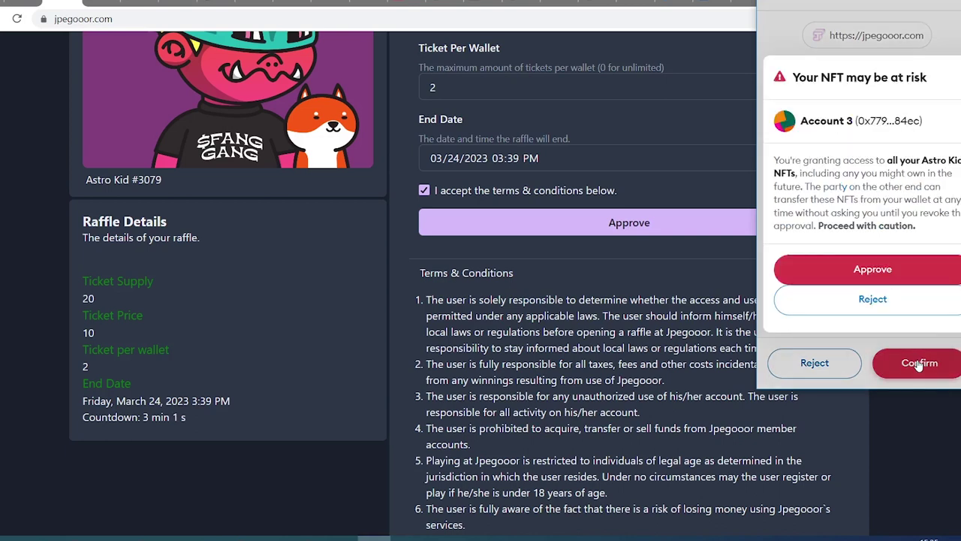
left_click(901, 272)
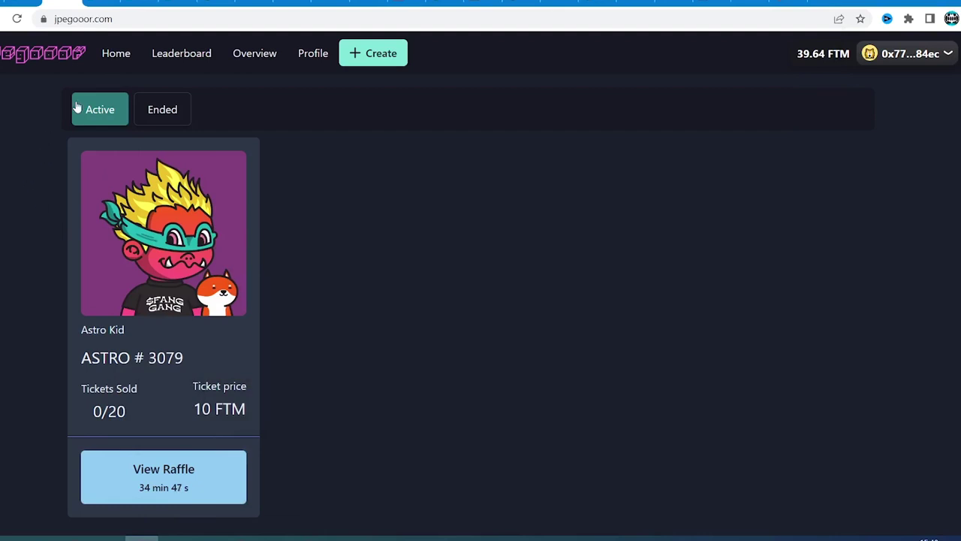
Open the active raffle for ASTRO #3079 and look over its details and ticket purchase options
scroll(16, 119, "down", 1)
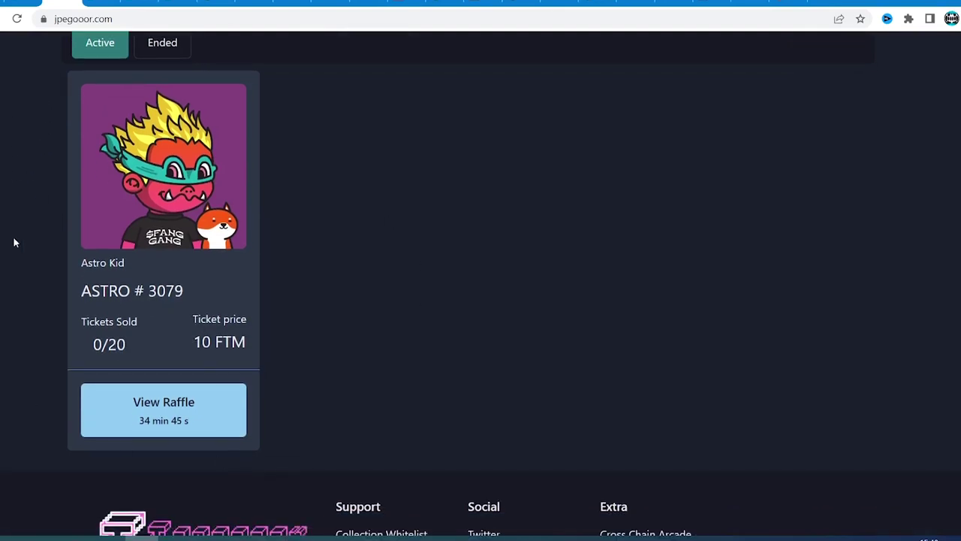
left_click(165, 416)
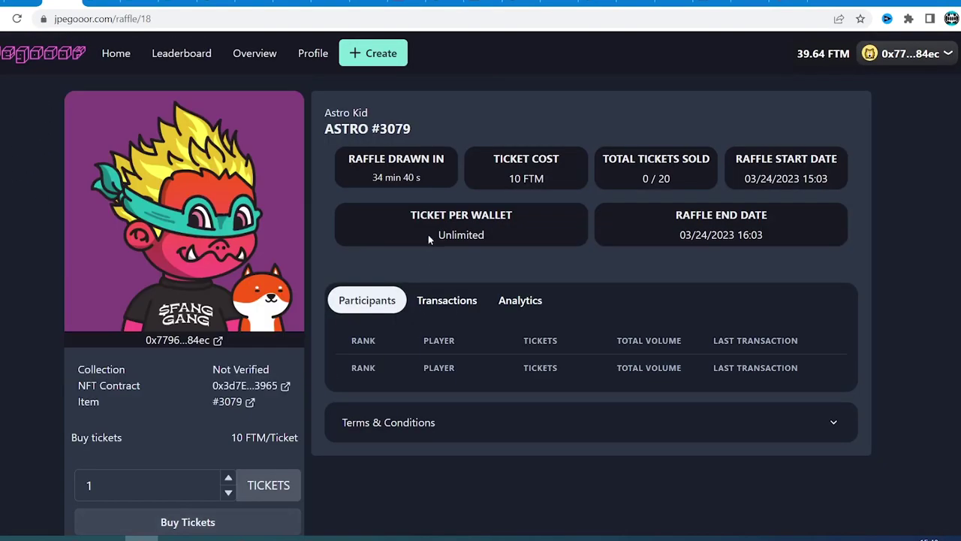
scroll(114, 390, "down", 1)
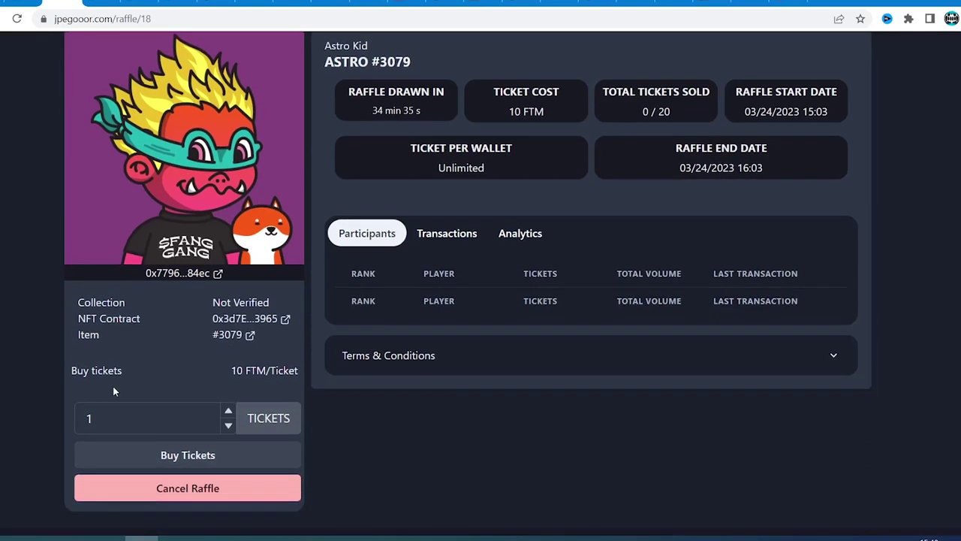
Request the purchase of one raffle ticket for 10 FTM and review the transaction details in the wallet
left_click(230, 456)
scroll(230, 457, "down", 1)
scroll(958, 267, "up", 1)
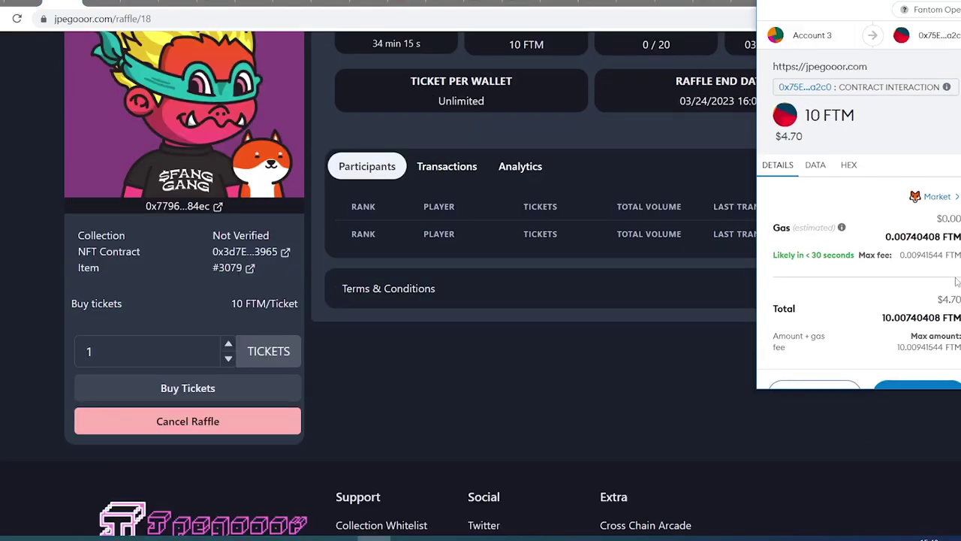
scroll(461, 299, "up", 1)
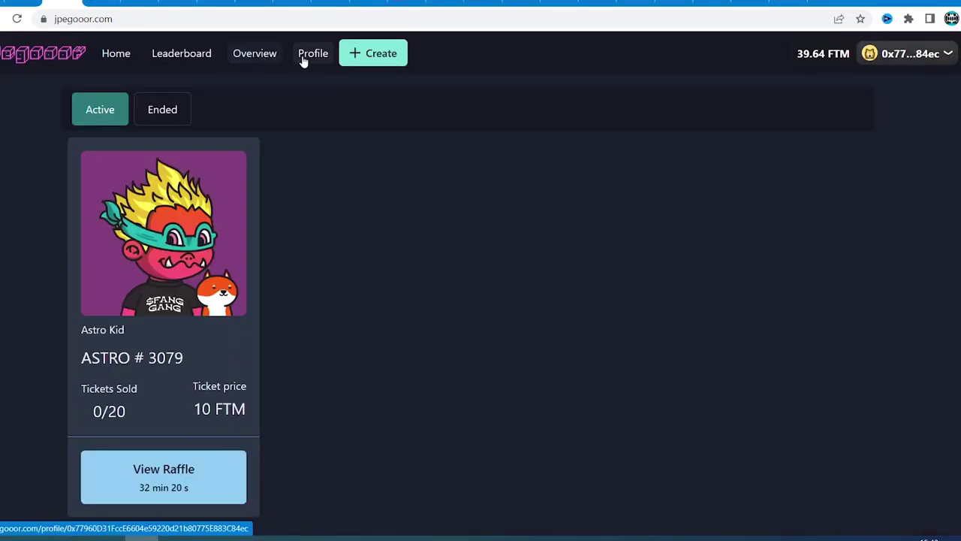
Examine the statistics on the profile and overview pages, and return to the profile by way of the home page
left_click(304, 59)
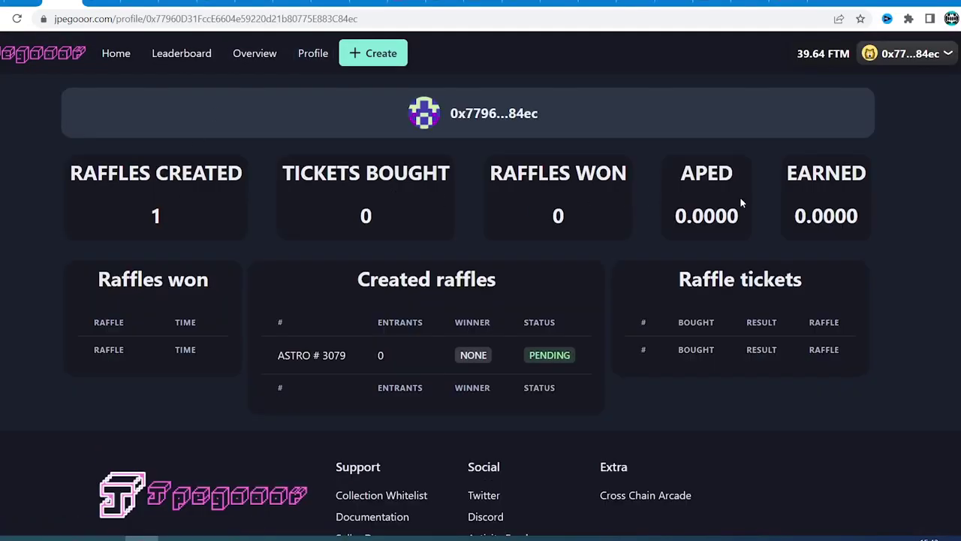
left_click(236, 58)
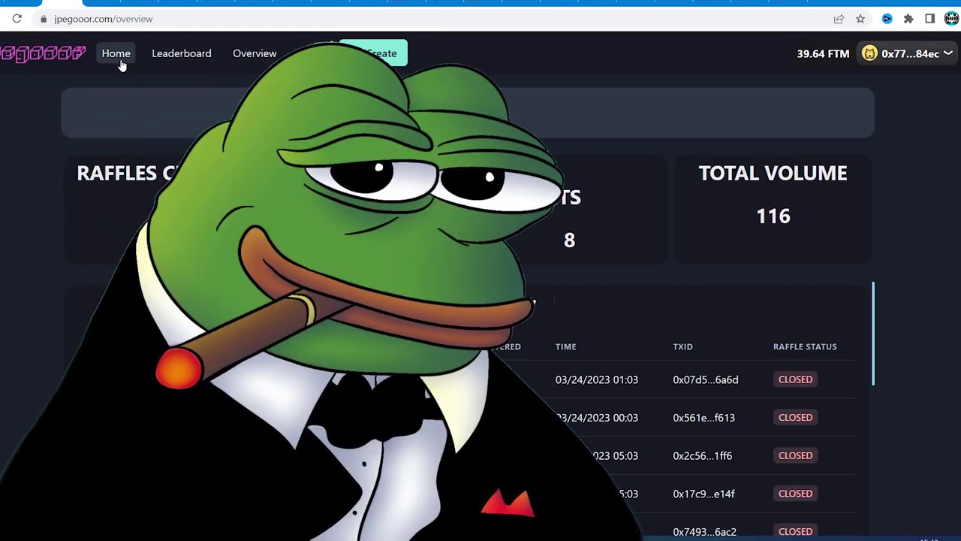
left_click(120, 63)
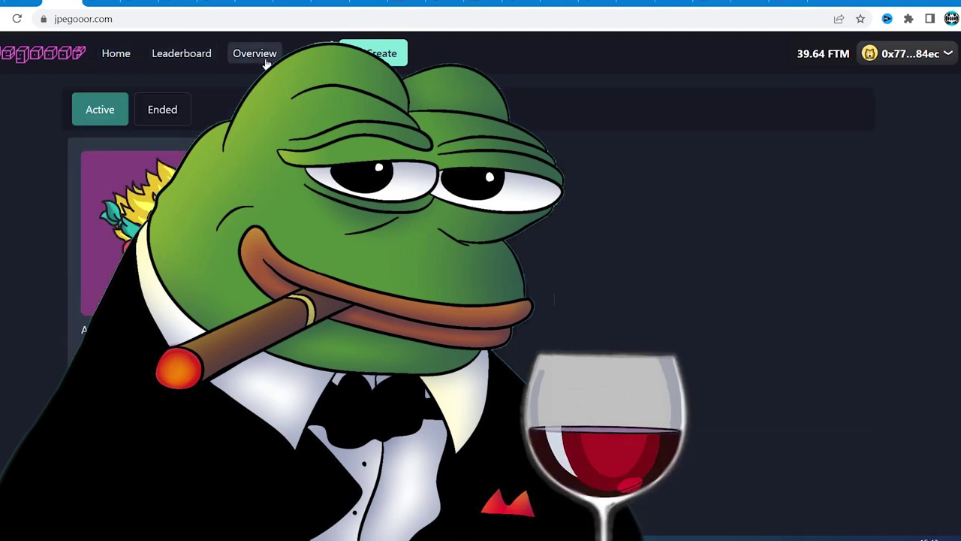
left_click(311, 53)
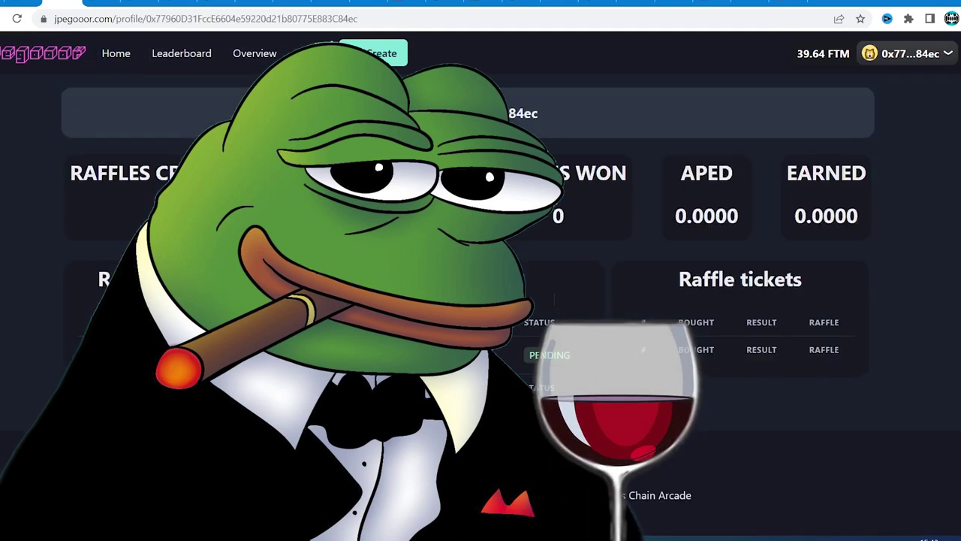